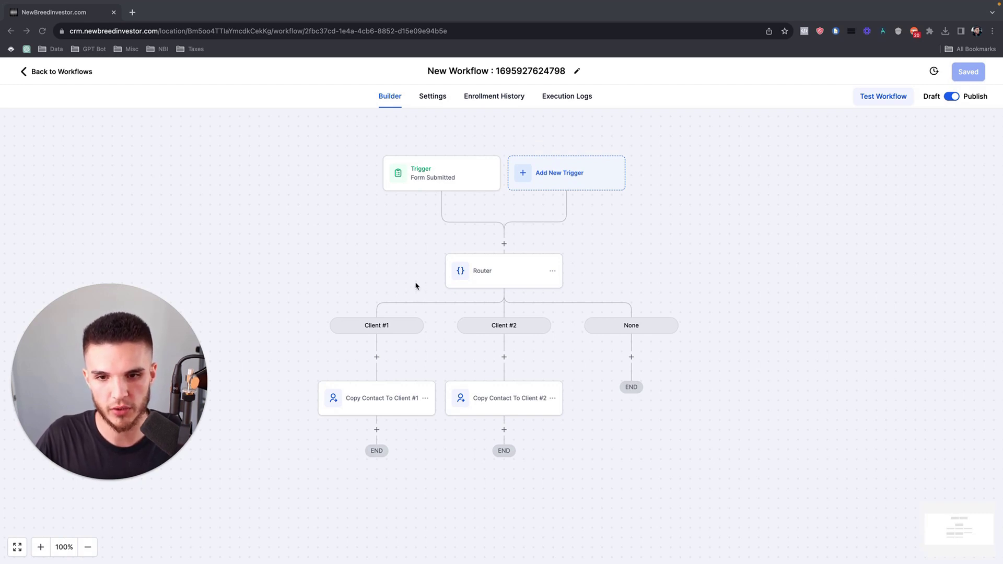
Leave the builder and check the New Workflow Builder feature on the Labs page
drag(412, 247, 412, 225)
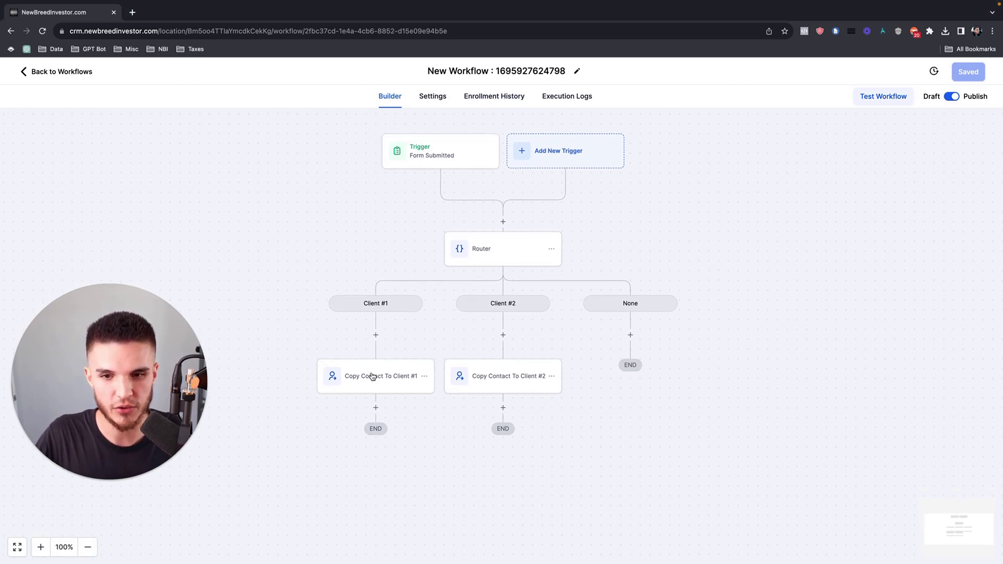
drag(616, 249, 617, 299)
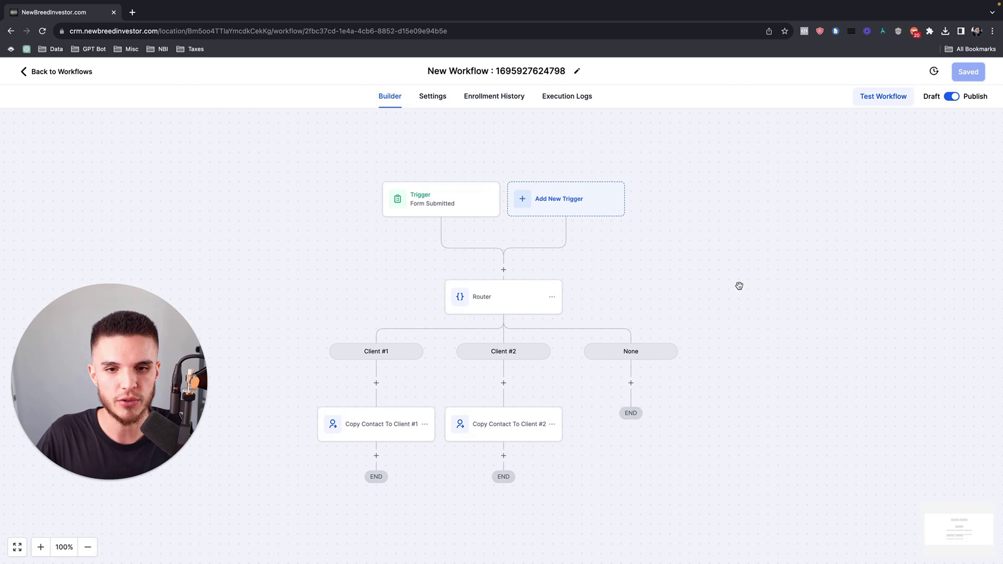
drag(636, 285, 643, 277)
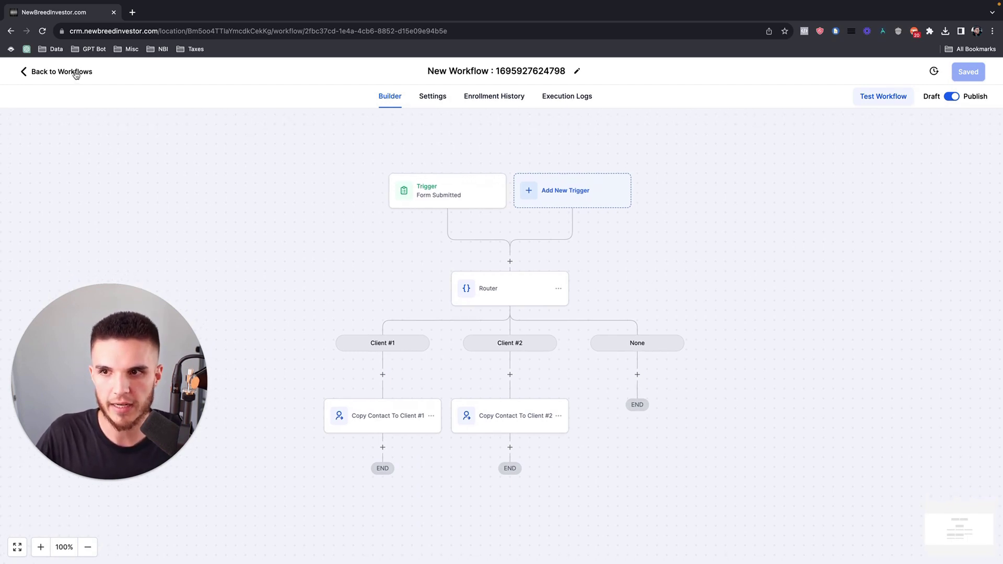
drag(333, 243, 333, 211)
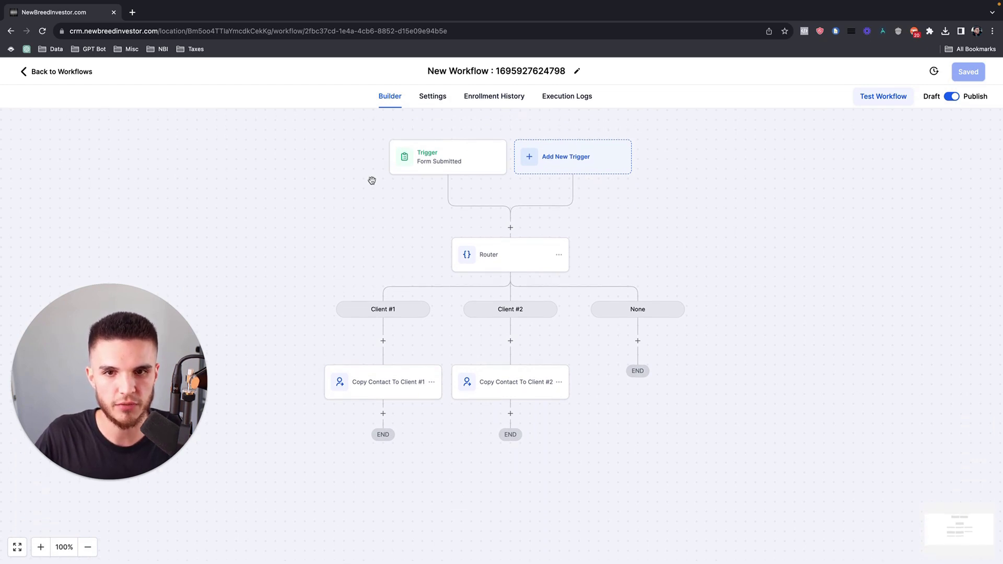
click(58, 71)
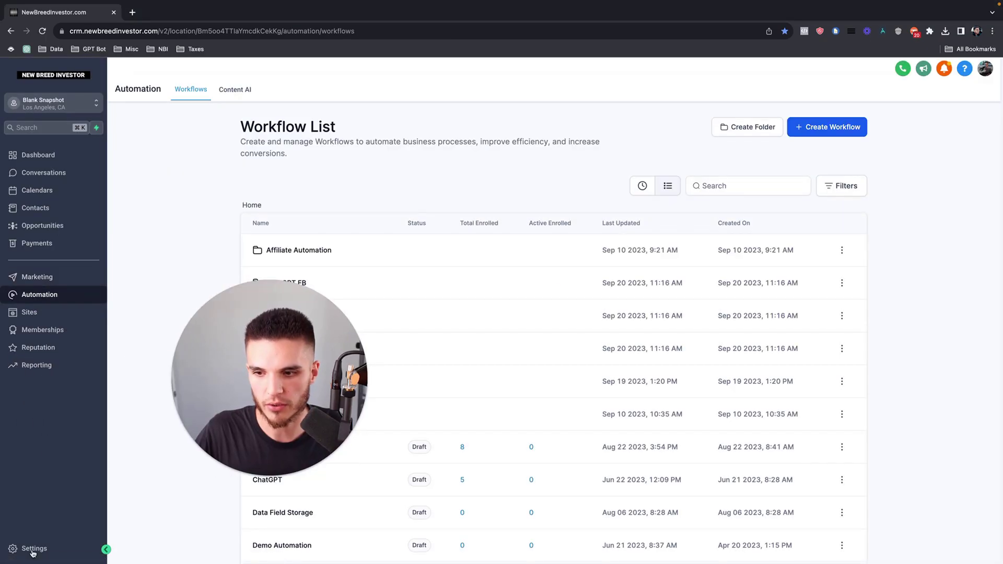
click(36, 539)
click(16, 512)
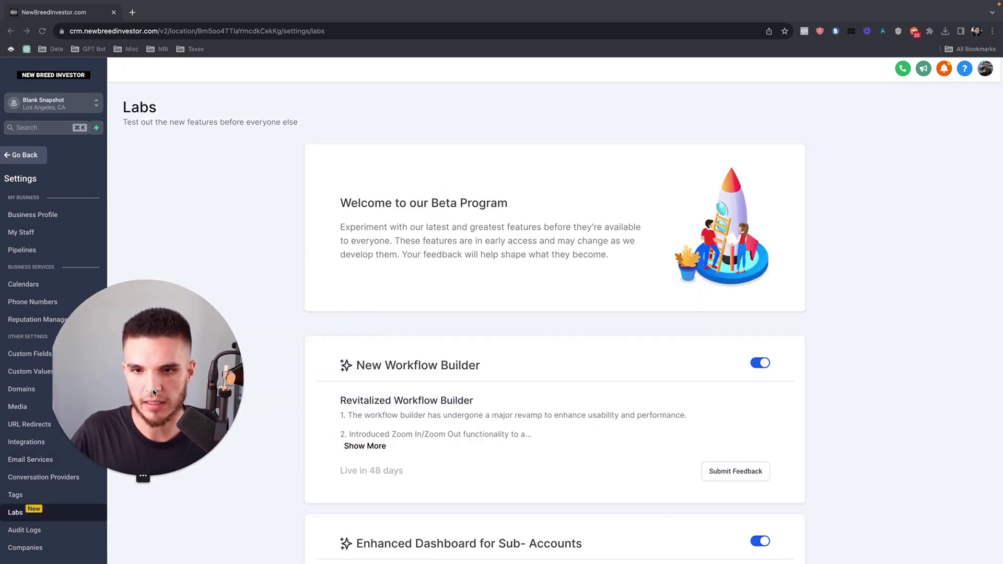
drag(503, 371, 356, 365)
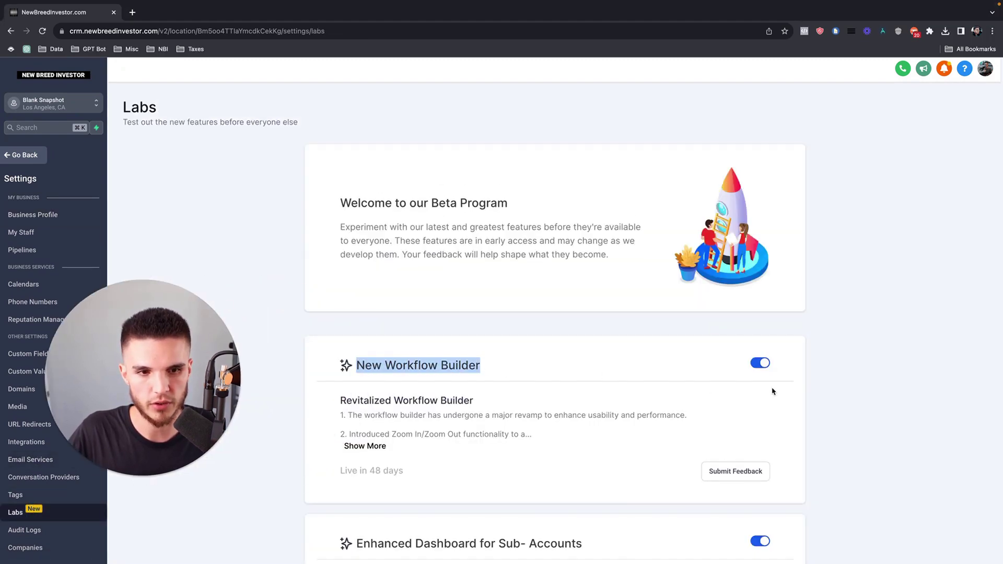
Reopen the most recently updated workflow from the workflow list
click(45, 155)
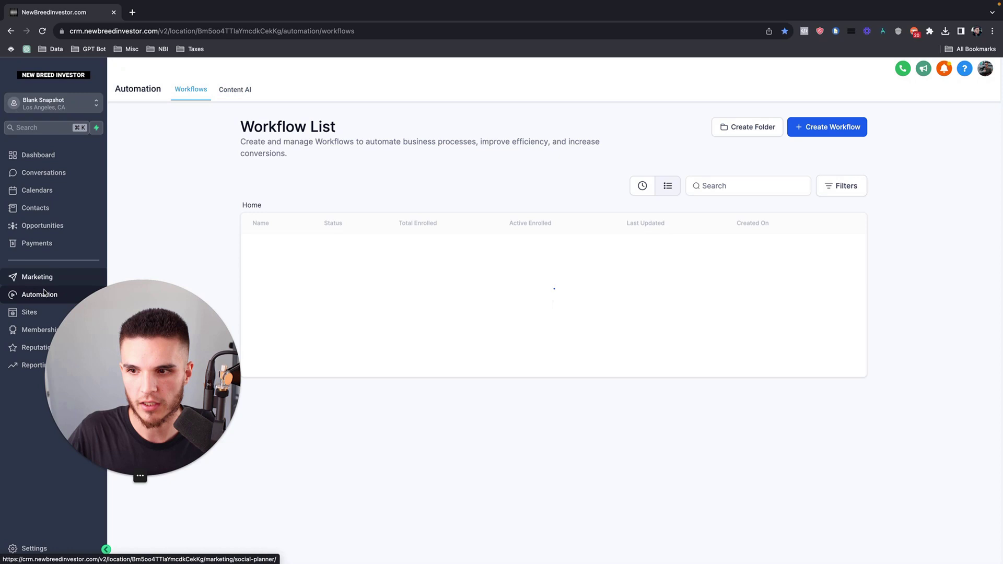
click(642, 185)
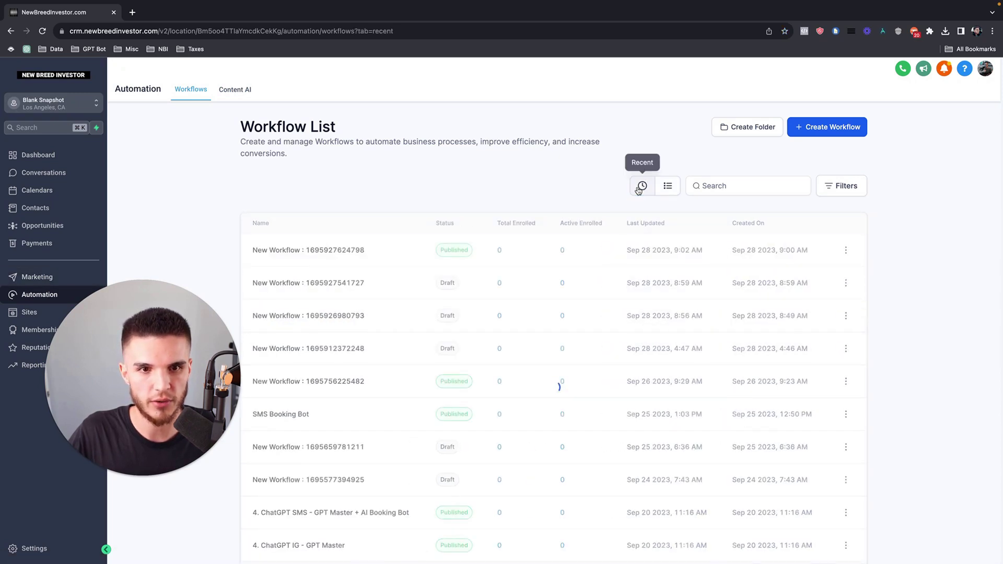
click(315, 251)
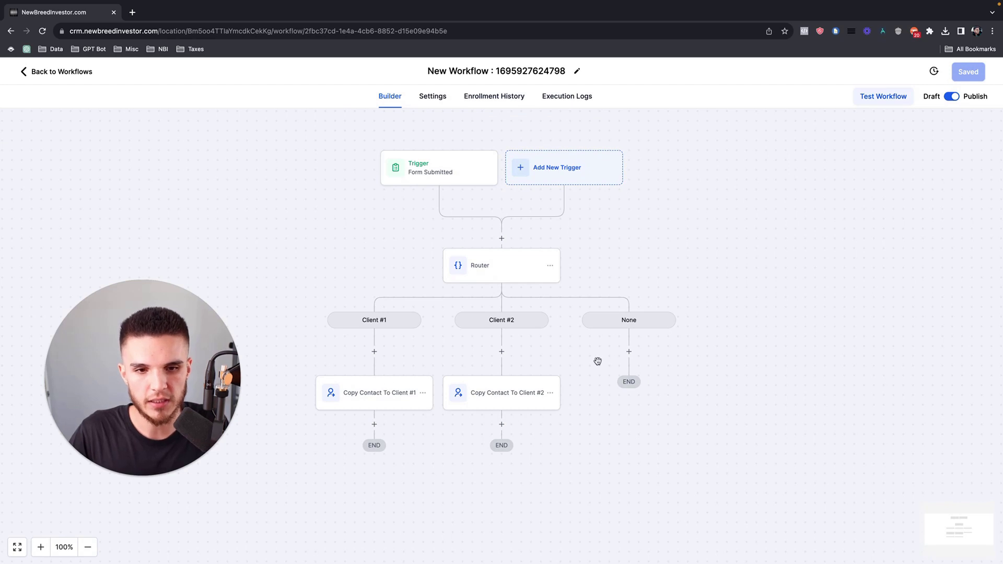
Start a Copy Contact step under the None branch, then discard it unsaved
click(629, 351)
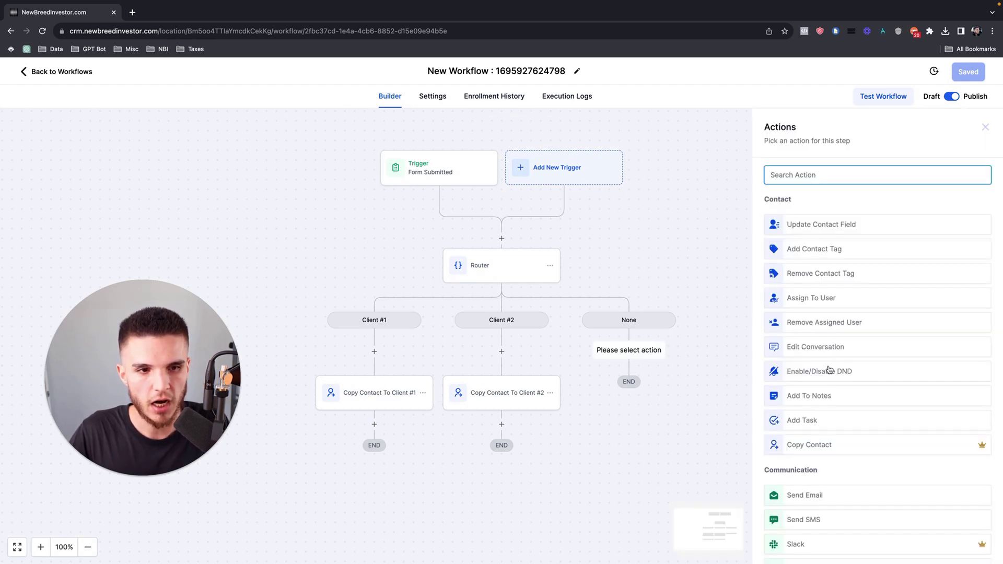
click(804, 448)
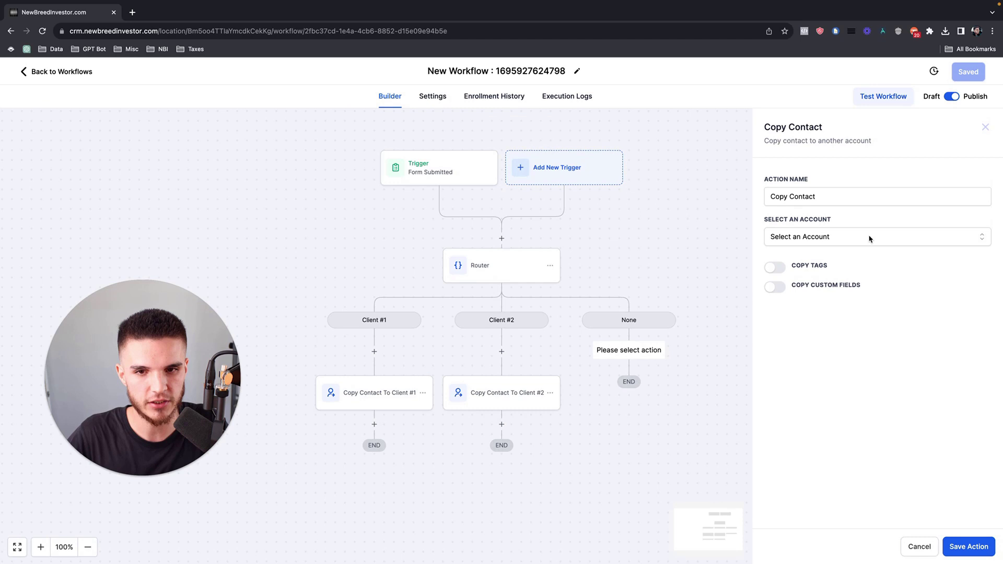
click(986, 127)
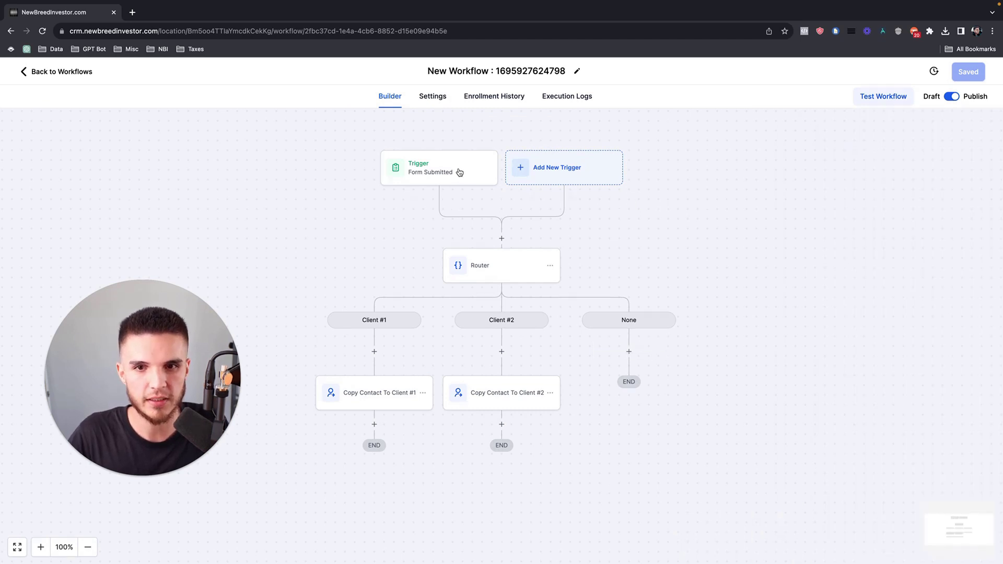
Review the Form Submitted trigger and Router condition settings without changing them
click(416, 173)
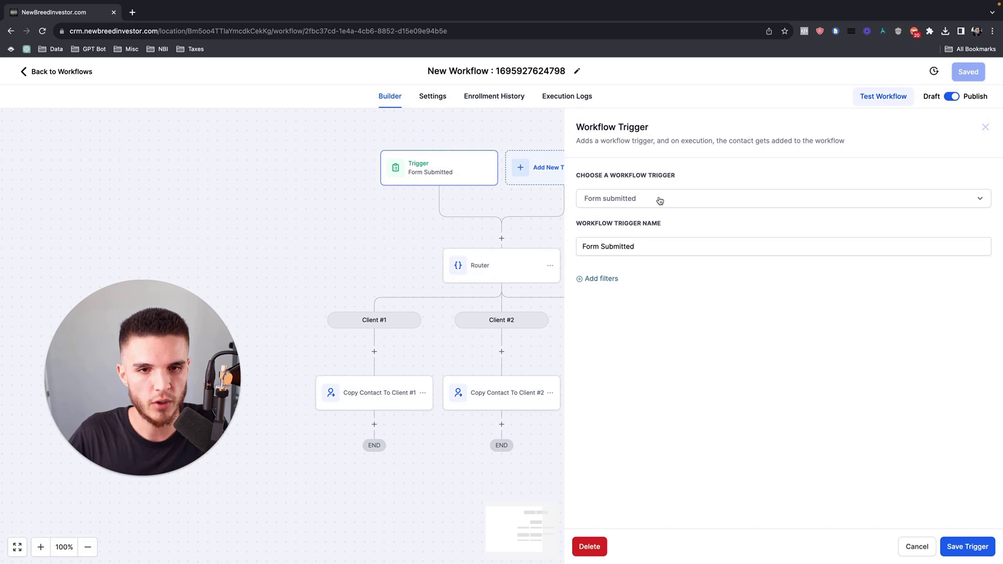
drag(583, 246, 659, 244)
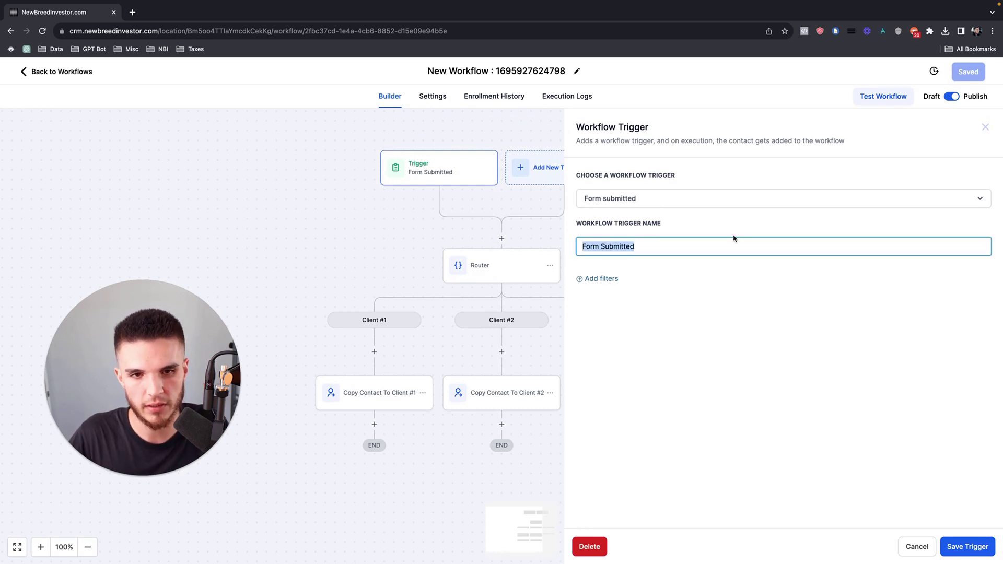
click(985, 128)
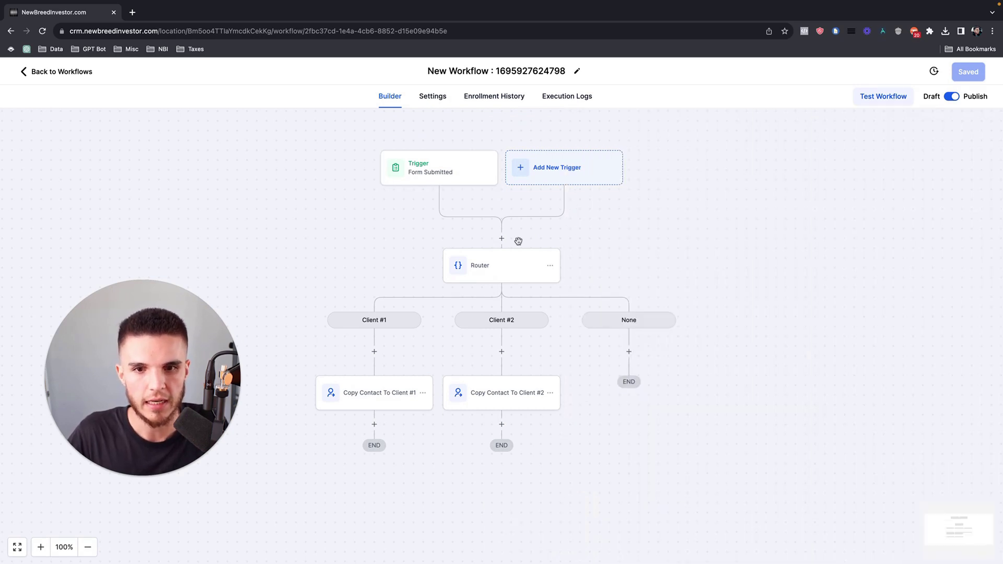
click(496, 260)
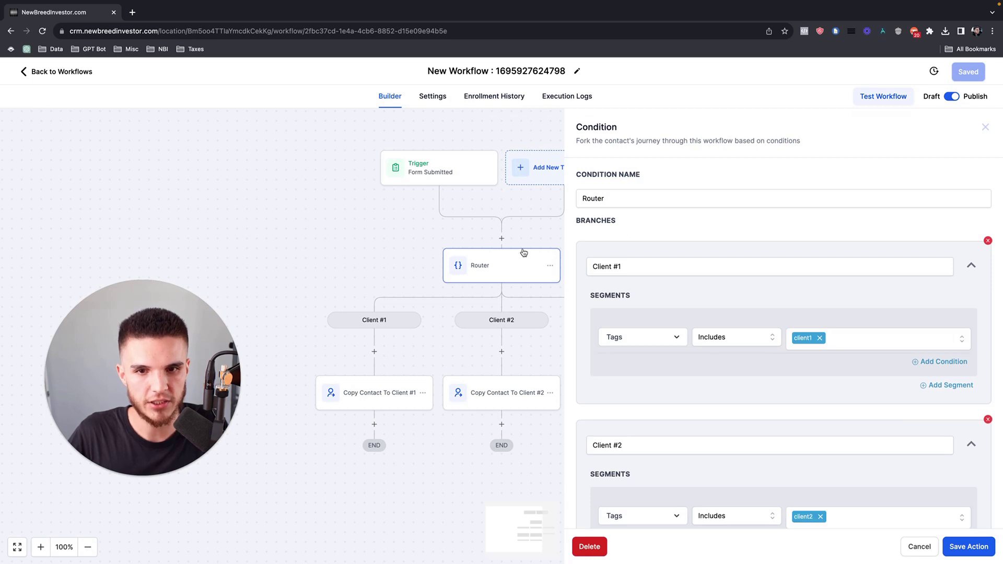
click(985, 128)
Delete the Router step together with all its branches
click(551, 266)
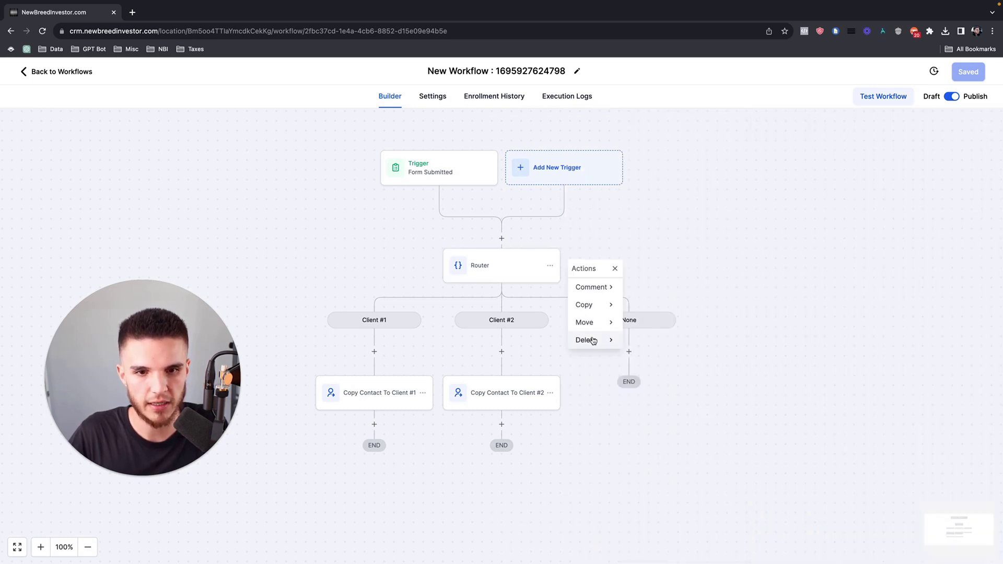
mouse_move(587, 339)
click(660, 293)
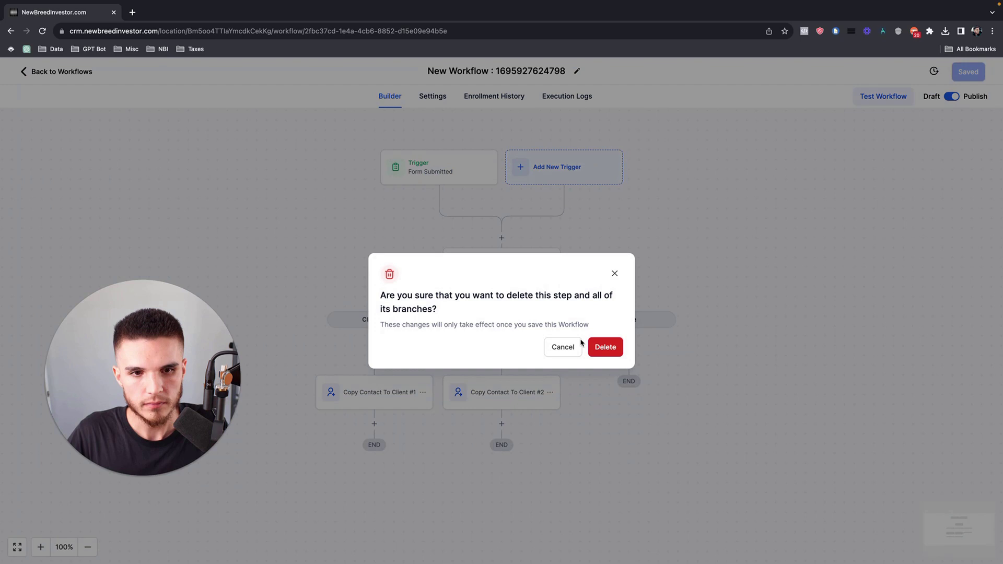
click(601, 347)
Insert an If / Else condition step below the Form Submitted trigger
click(501, 238)
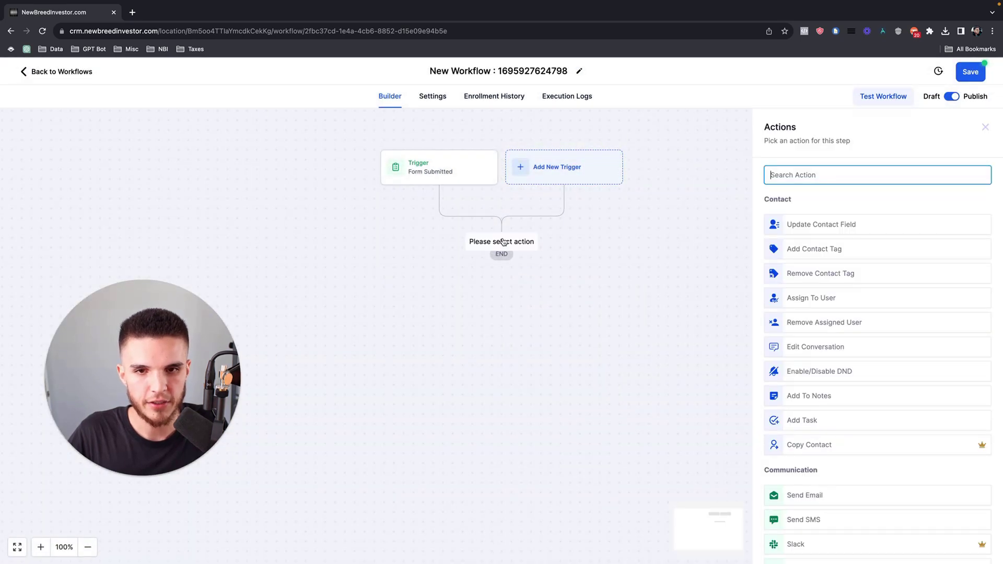
text(if)
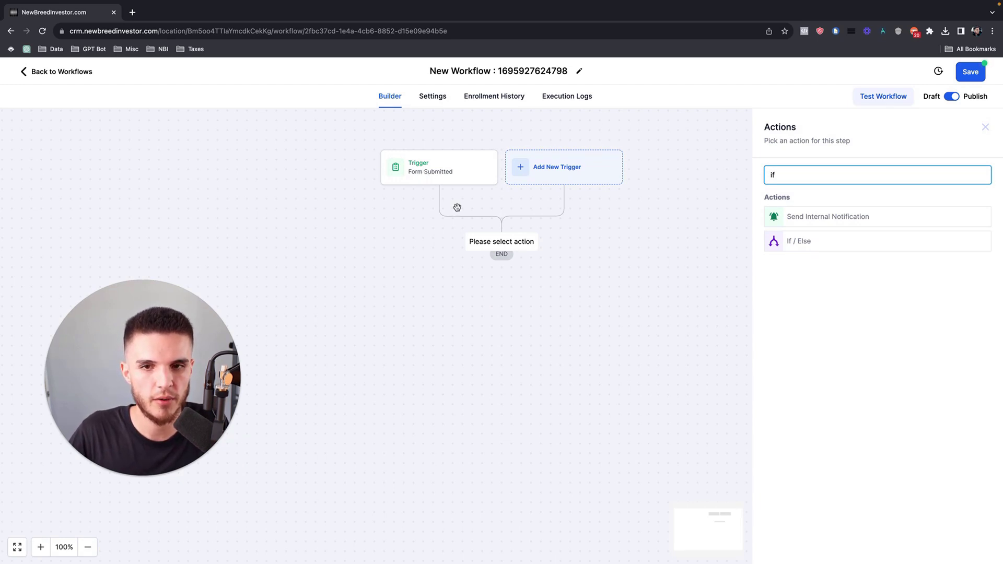
click(802, 247)
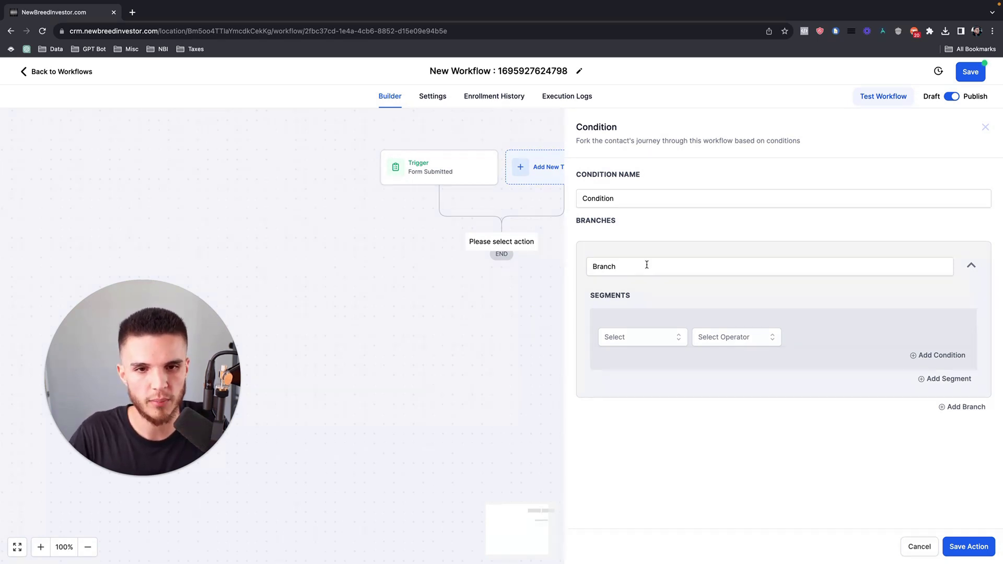
Name the condition 'Router' and its first branch 'Client #1'
double_click(627, 201)
text(Router)
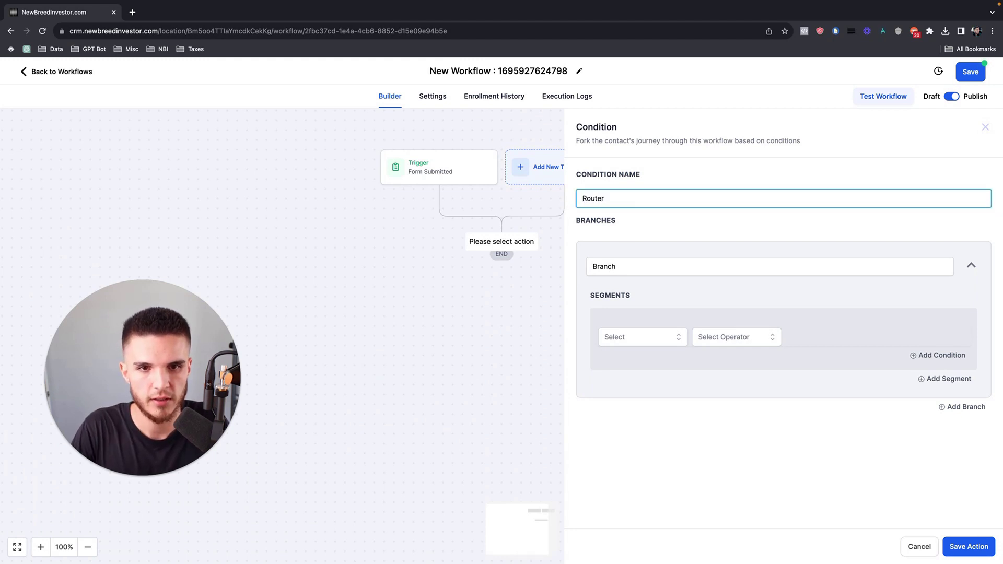
key(super+a)
double_click(593, 263)
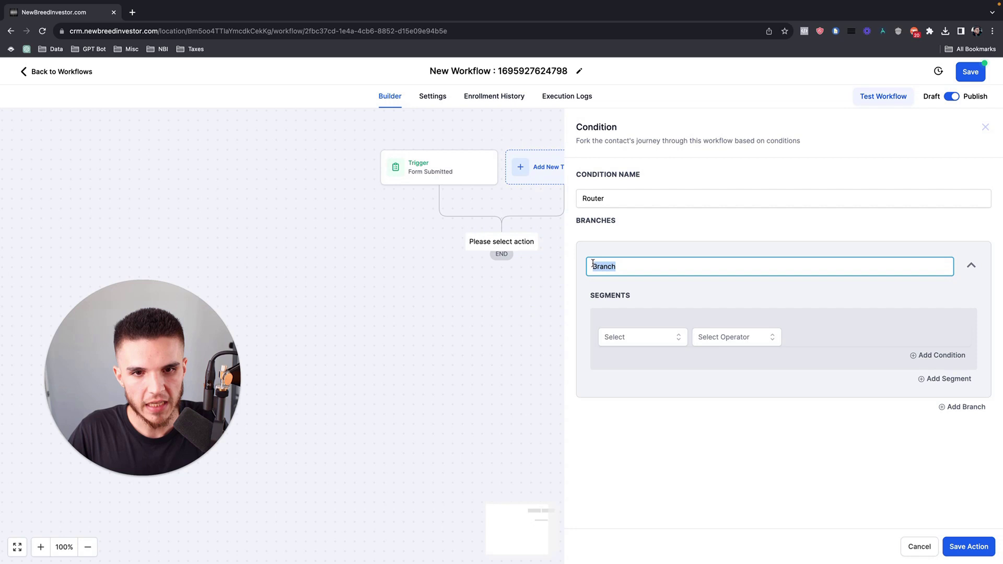
text(Client #1)
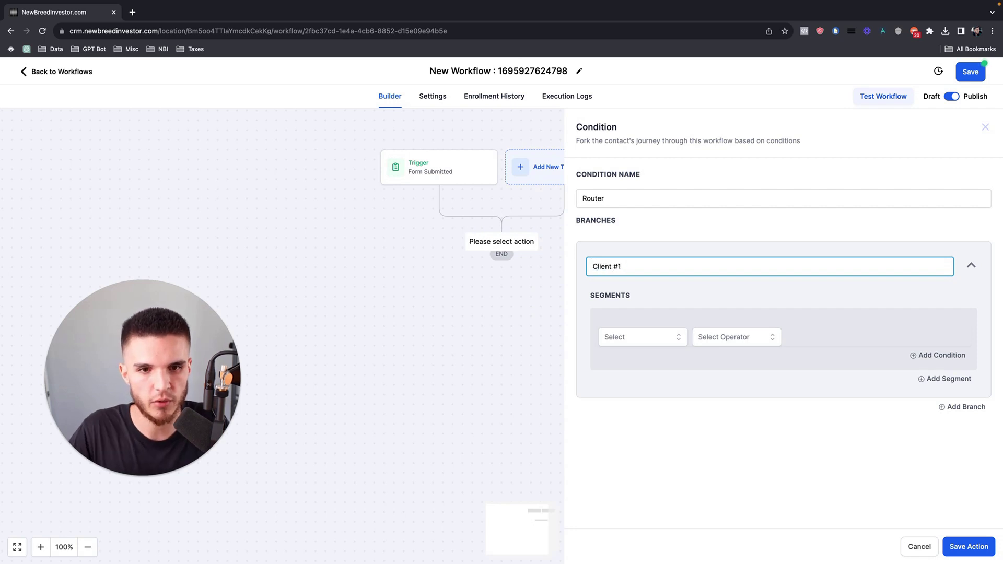
Set the Client #1 segment to Tags Includes client1
click(613, 338)
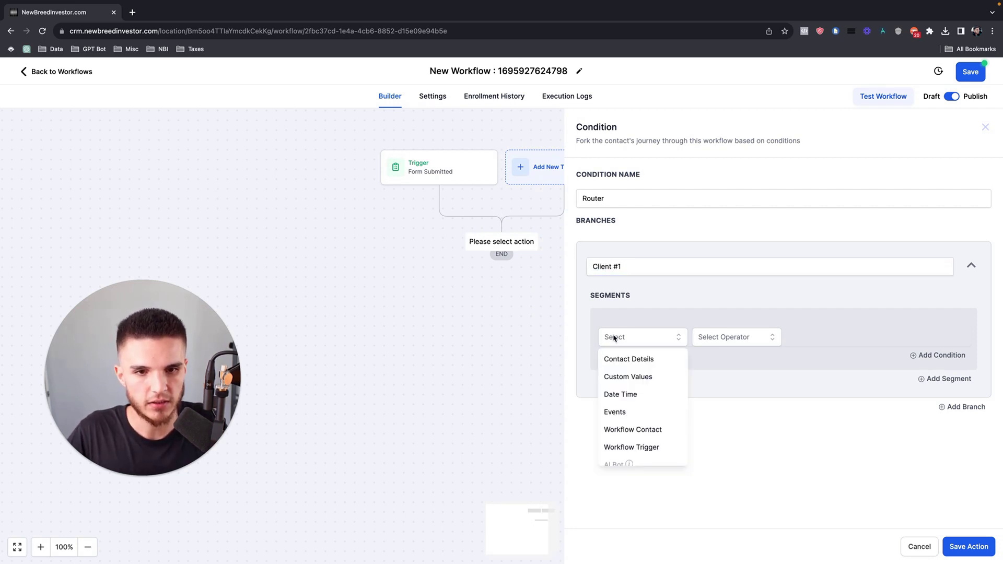
click(628, 360)
click(629, 362)
text(tags)
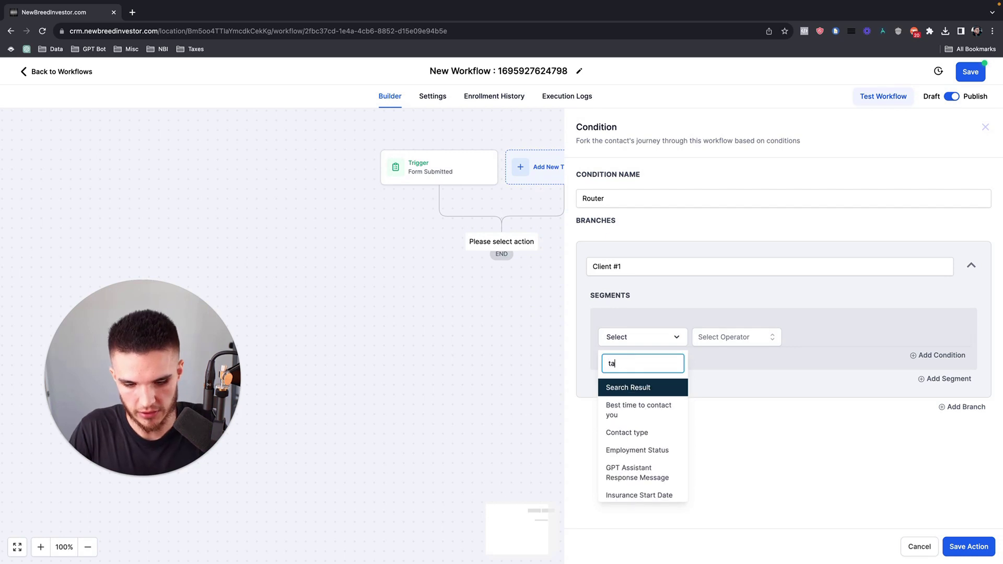
click(647, 405)
click(725, 344)
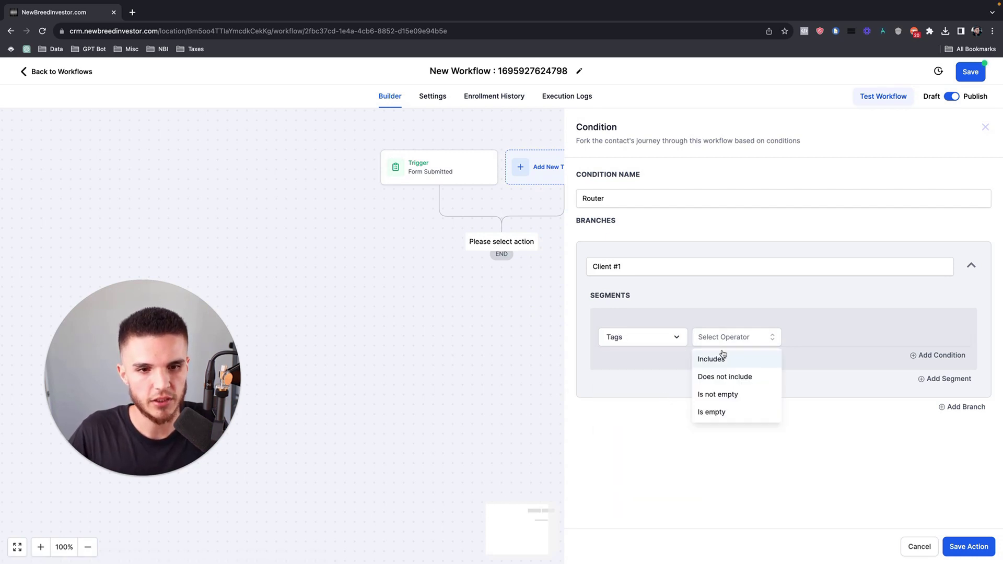
click(711, 358)
click(831, 337)
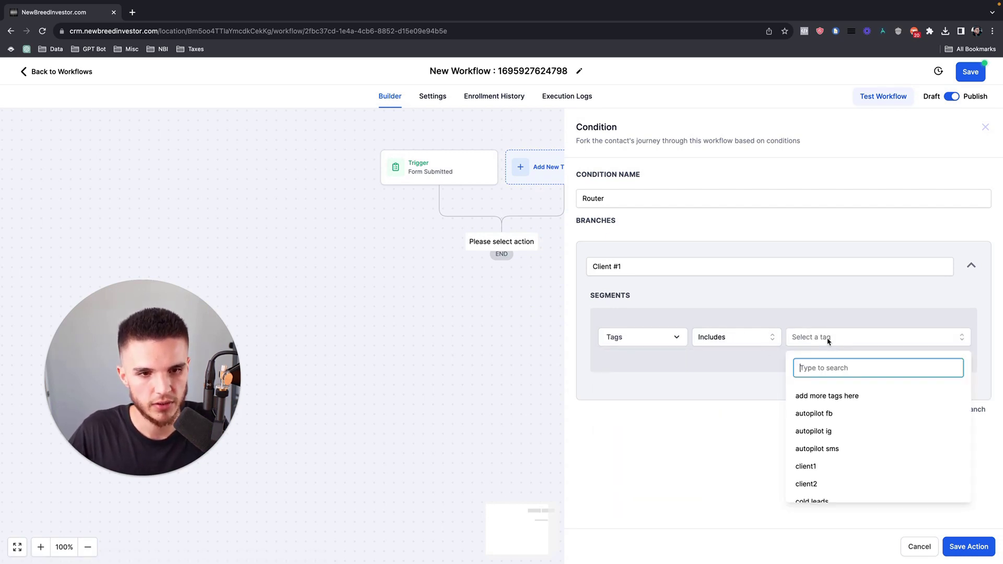
text(client)
click(815, 400)
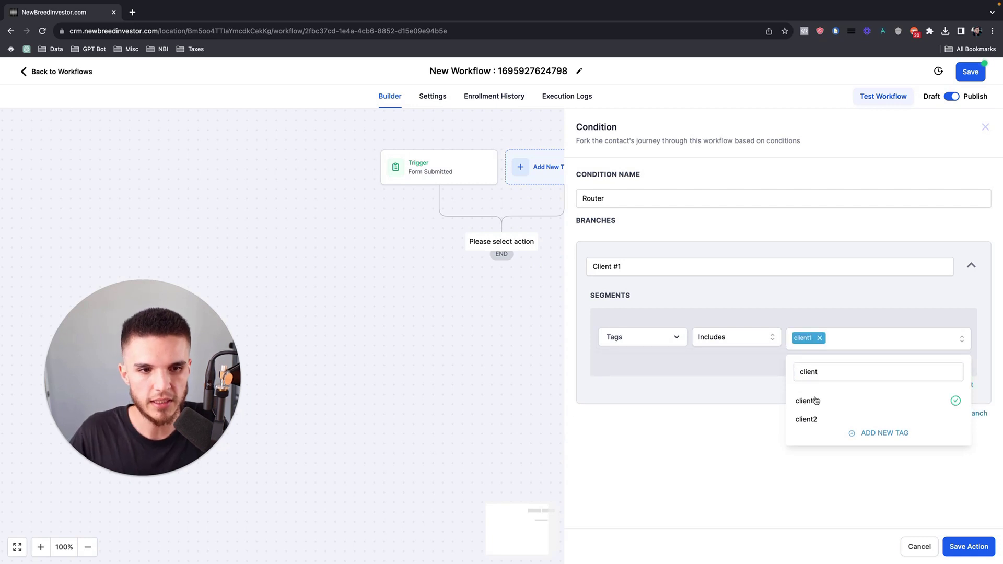
click(978, 324)
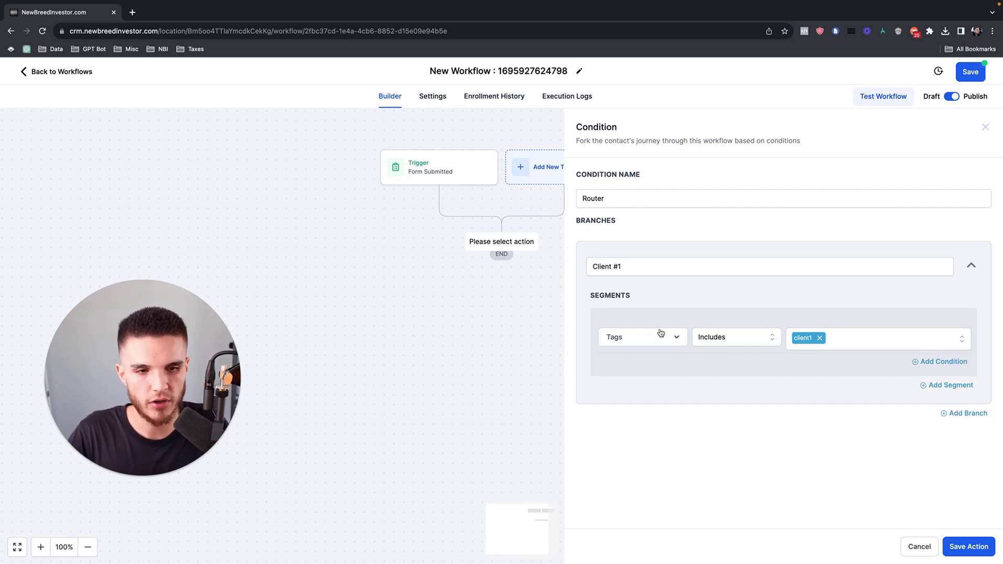
drag(593, 265, 649, 264)
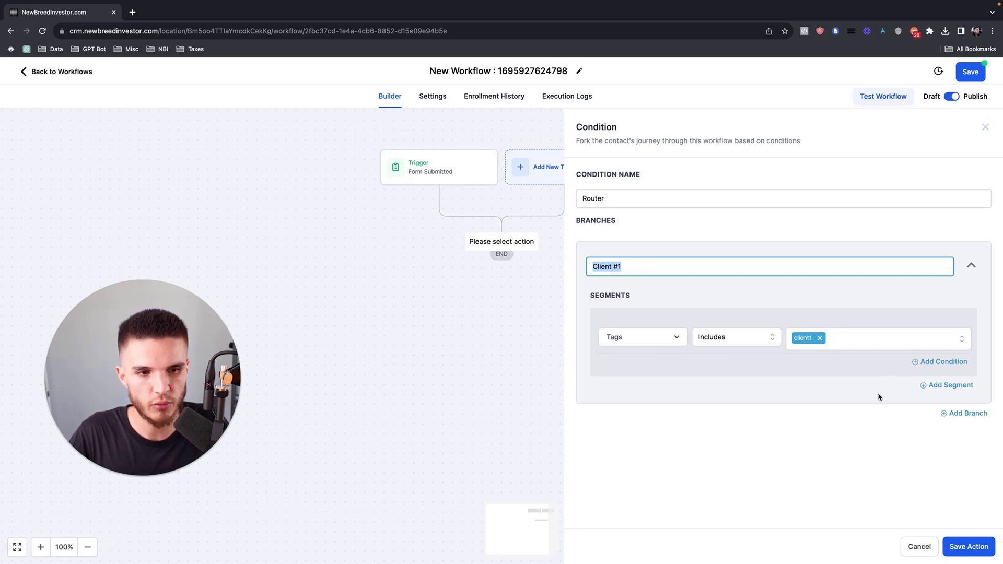
Add a second branch named 'Client #2'
click(960, 413)
scroll(960, 414, down, 2)
double_click(604, 368)
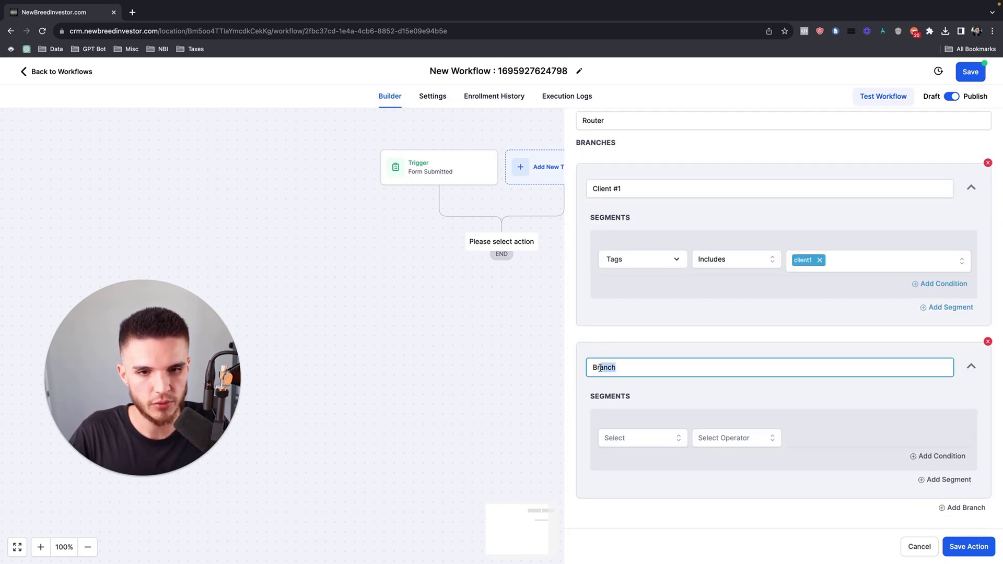
text(Client #2)
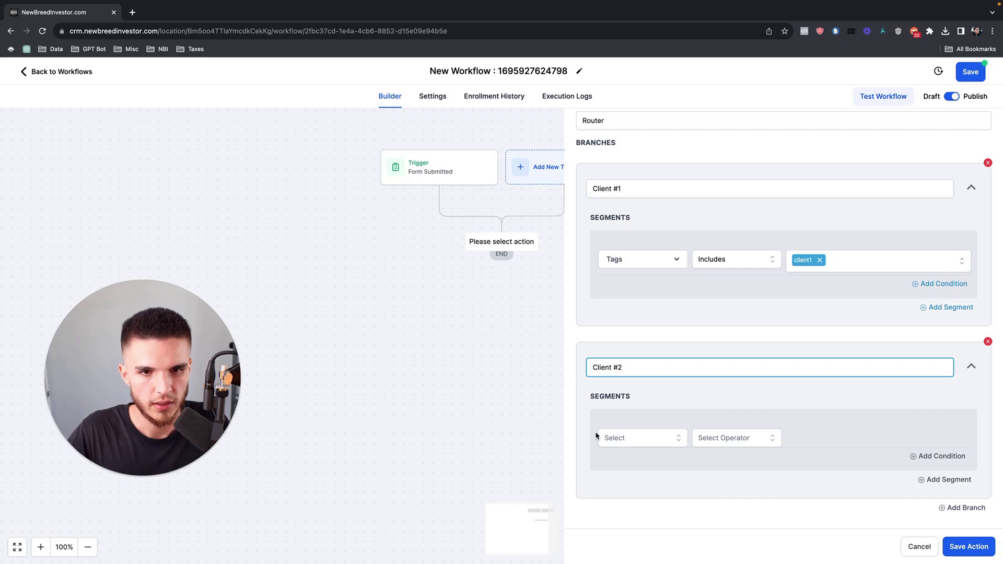
Set Client #2 to Tags Includes client2, then save the action and workflow
click(601, 438)
click(629, 459)
text(tags)
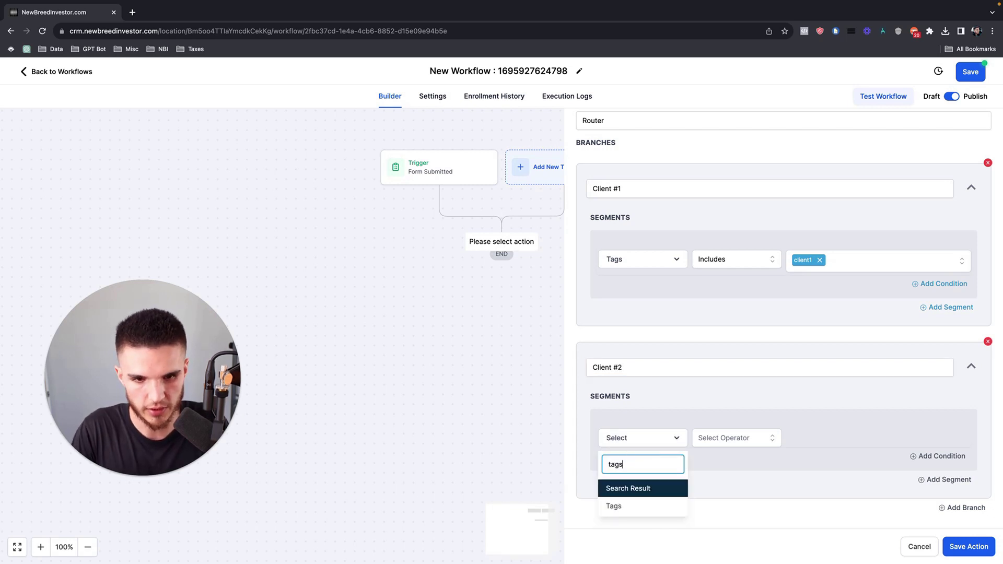
click(638, 506)
click(741, 439)
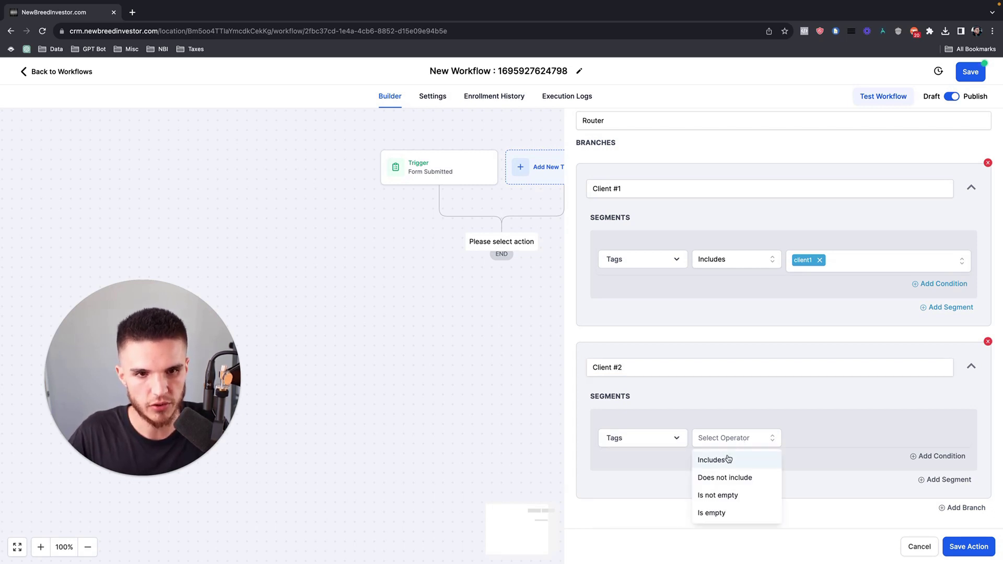
click(729, 457)
click(822, 440)
click(821, 469)
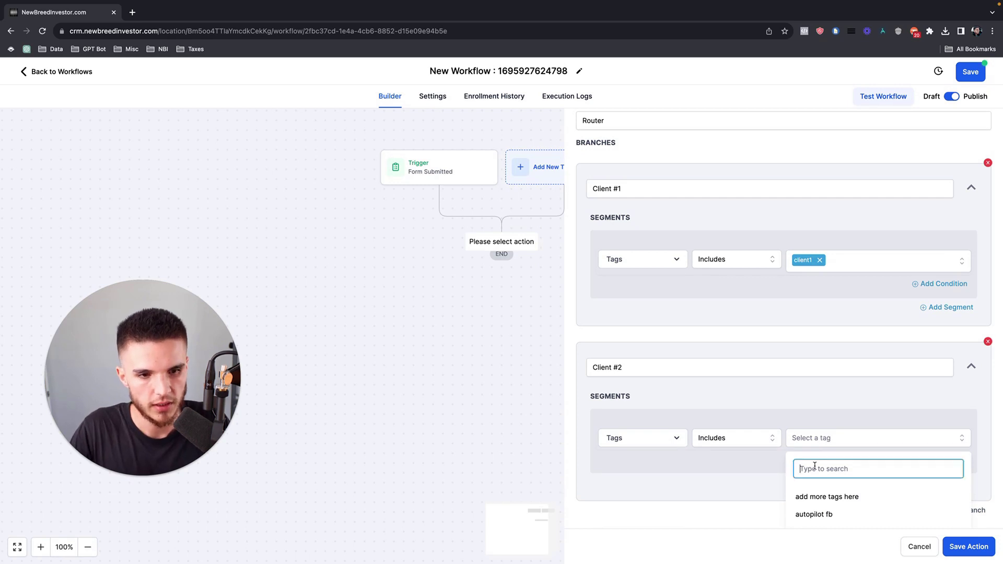
text(client)
click(821, 516)
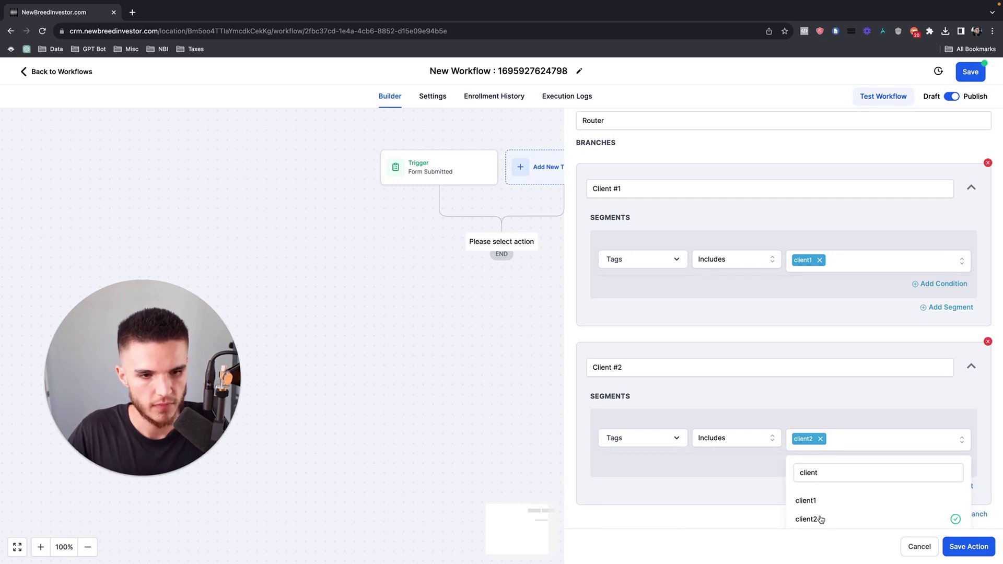
click(976, 546)
click(971, 72)
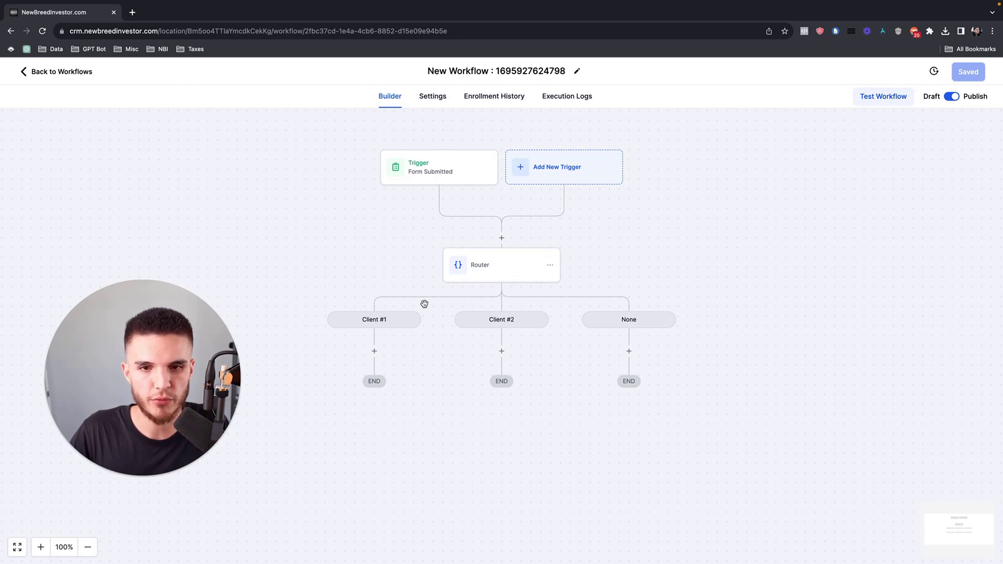
Add and confirm a Copy Contact step under the Client #1 branch
click(374, 351)
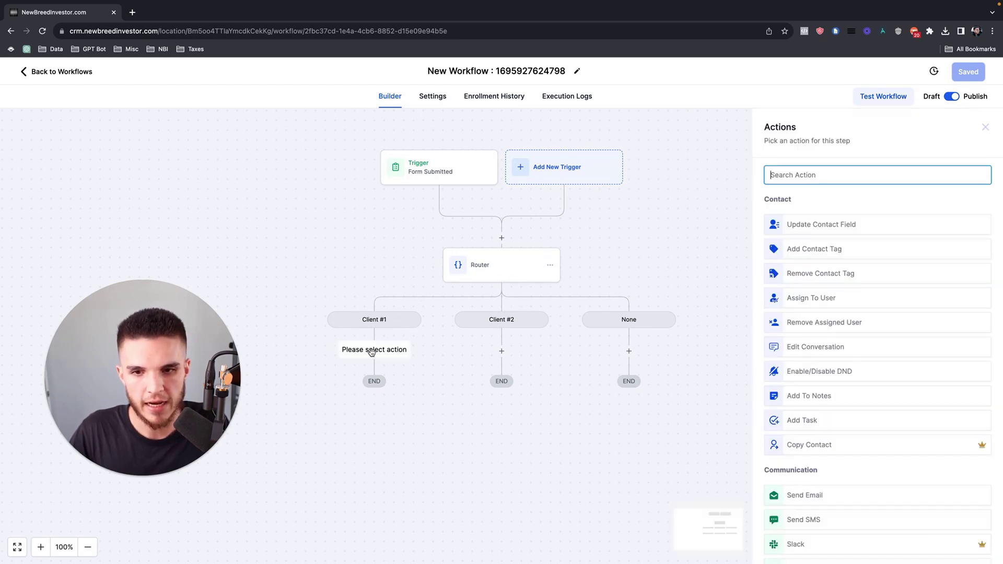
click(799, 447)
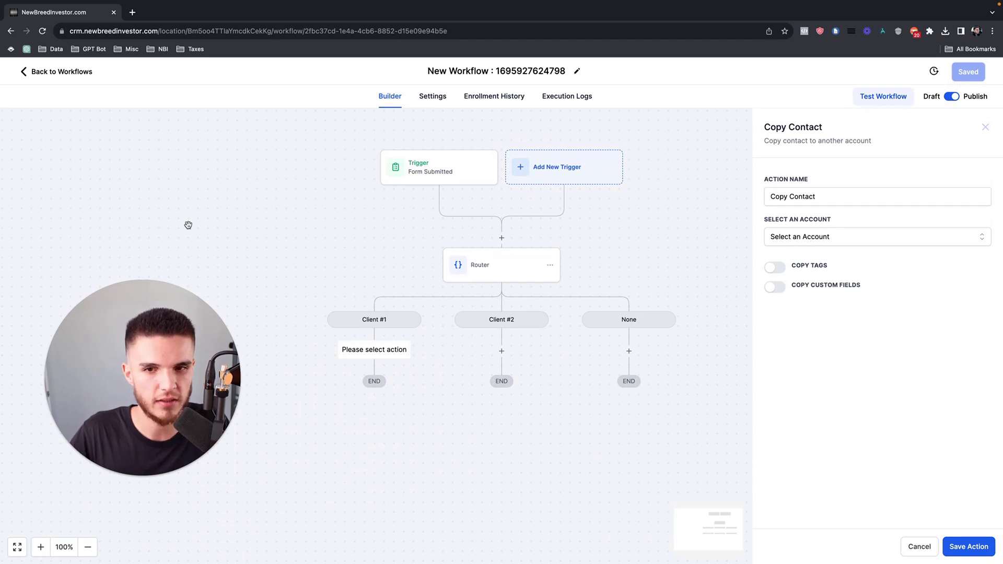
click(34, 199)
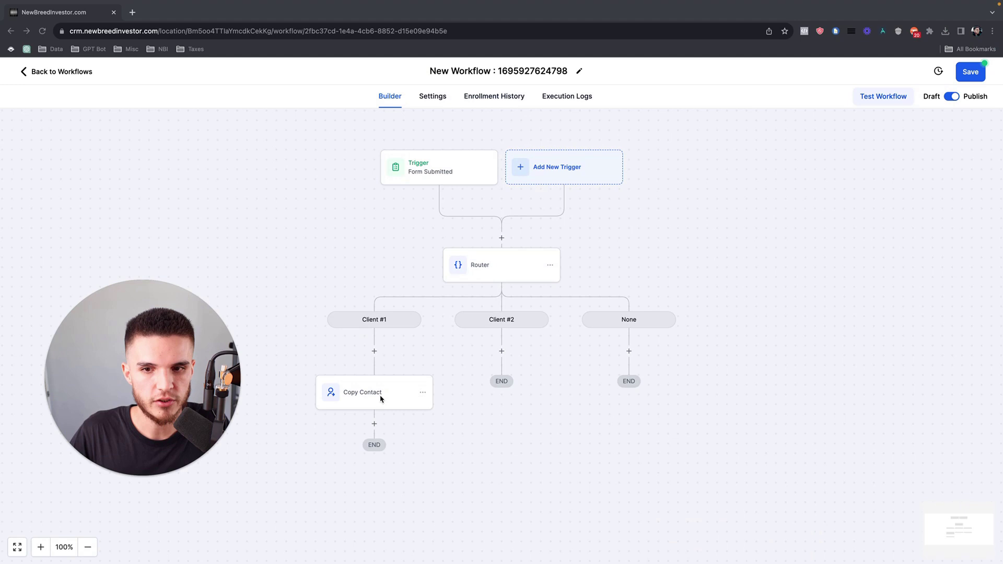
scroll(345, 365, down, 2)
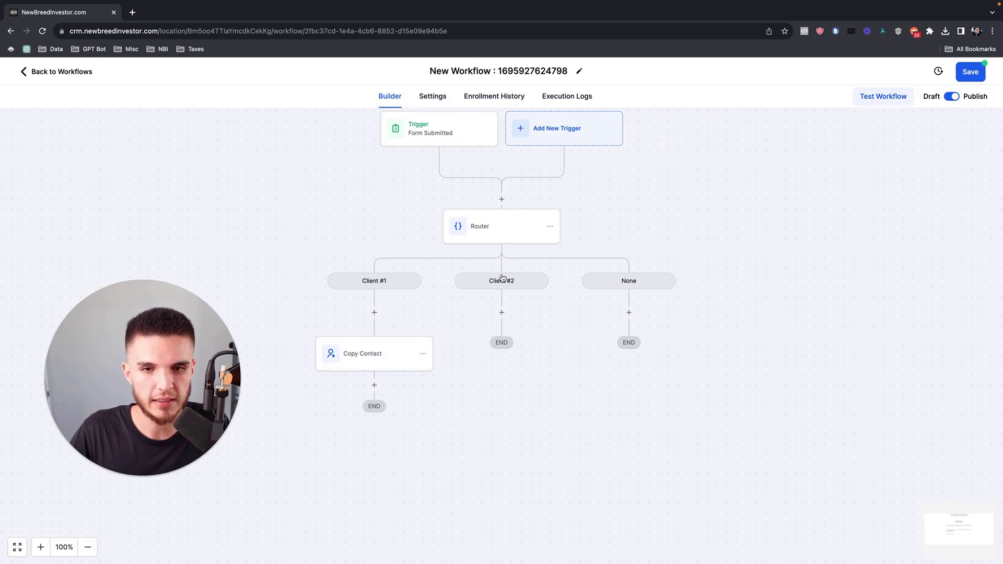
click(502, 313)
Choose Copy Contact as the Client #2 branch's action and save it
click(801, 452)
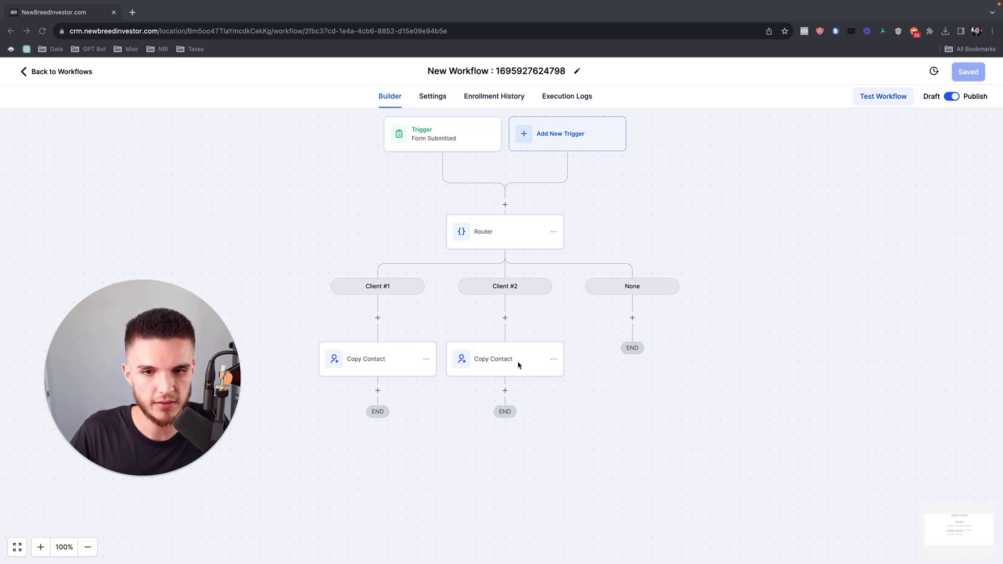
click(628, 425)
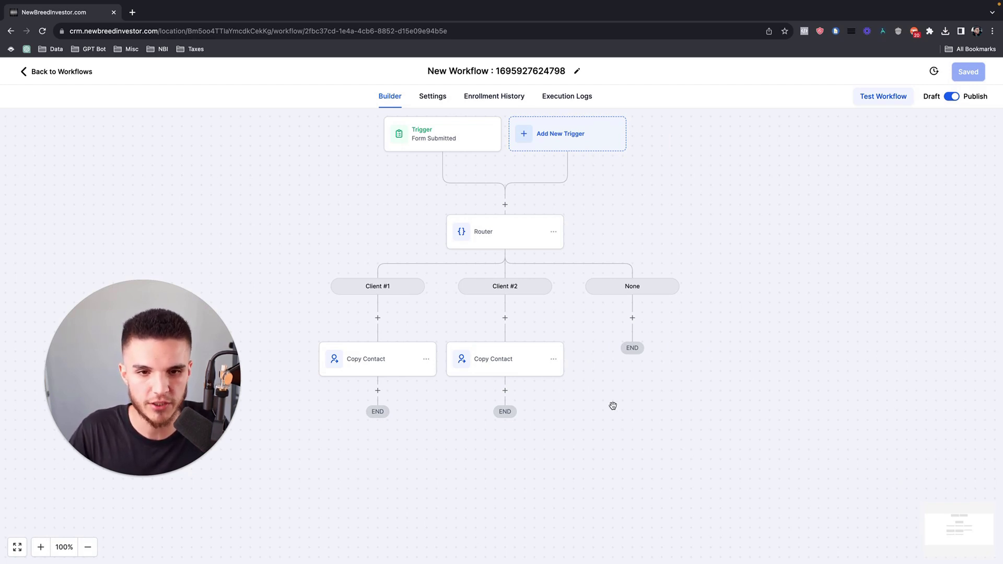
drag(613, 406, 616, 427)
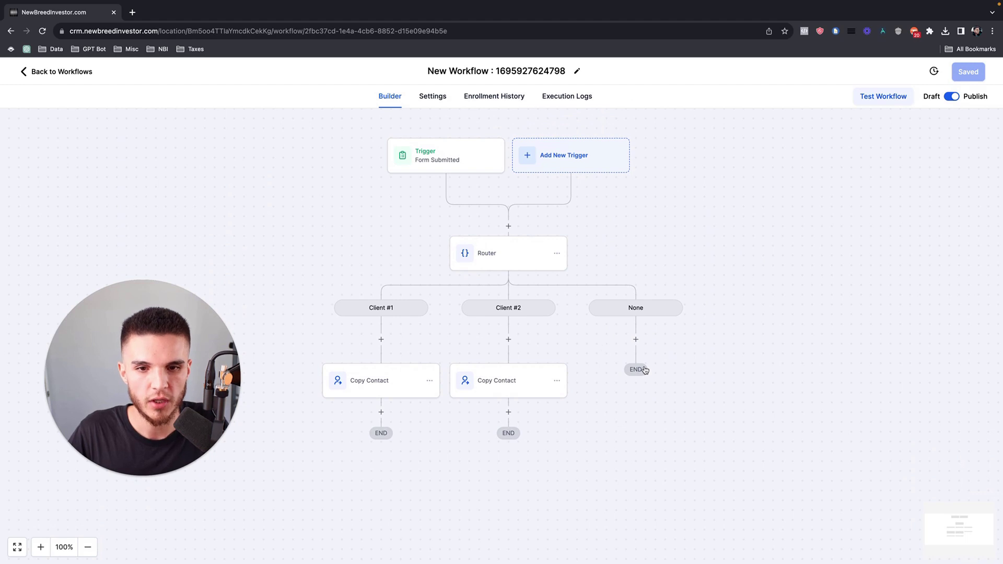